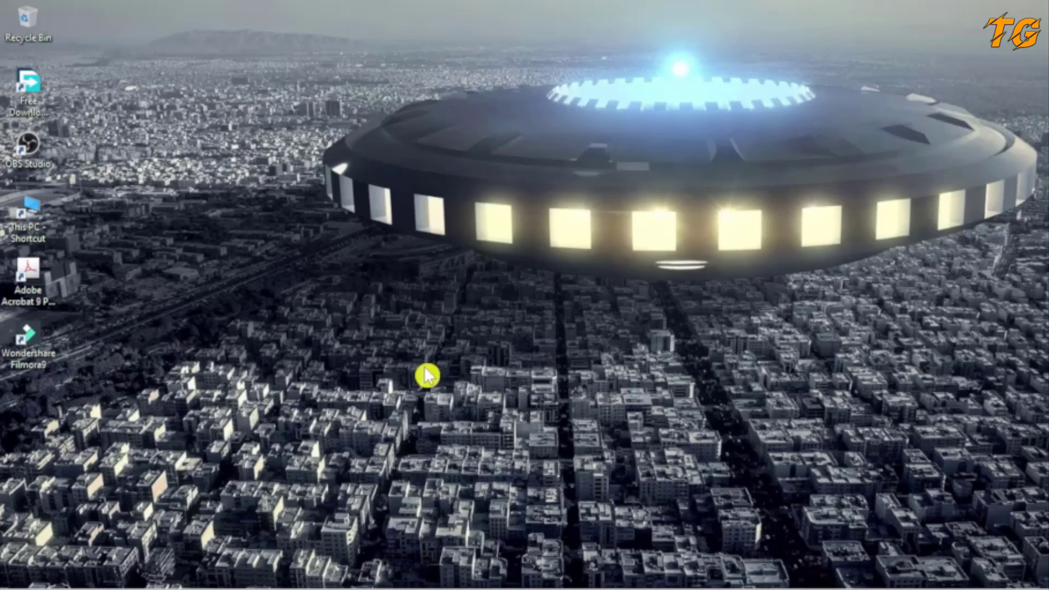
# - Open Backup and Restore (Windows 7) from Control Panel with its items shown as large icons
pyautogui.press('super+r')
pyautogui.press('Return')
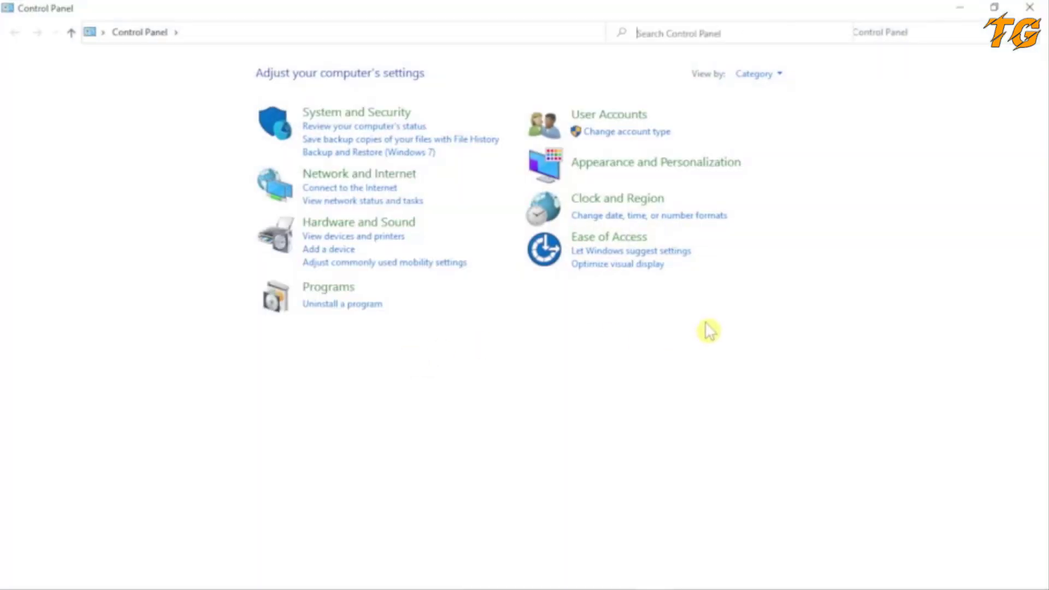
pyautogui.click(784, 76)
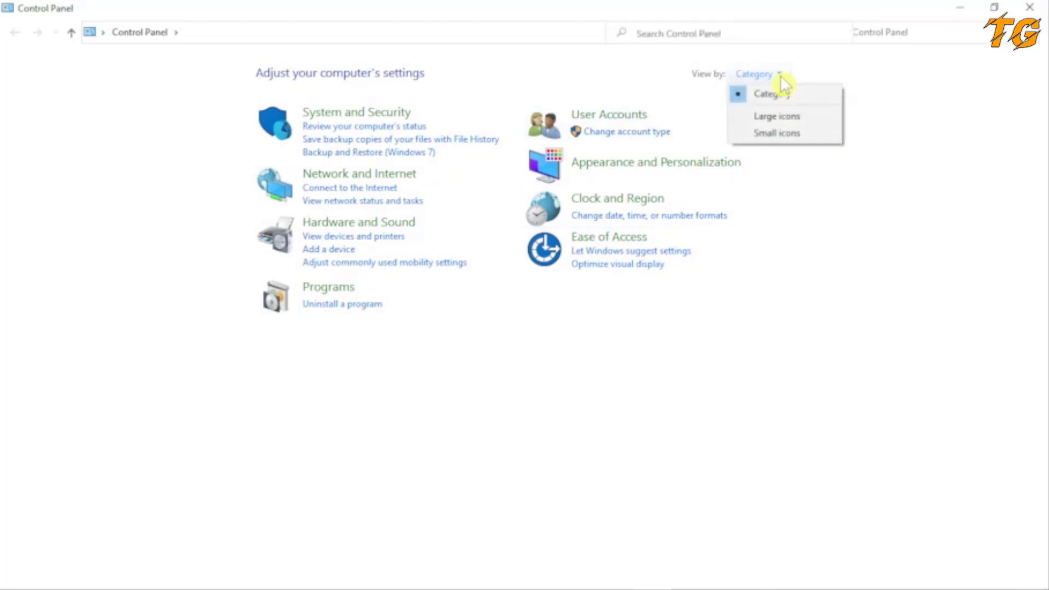
pyautogui.click(802, 121)
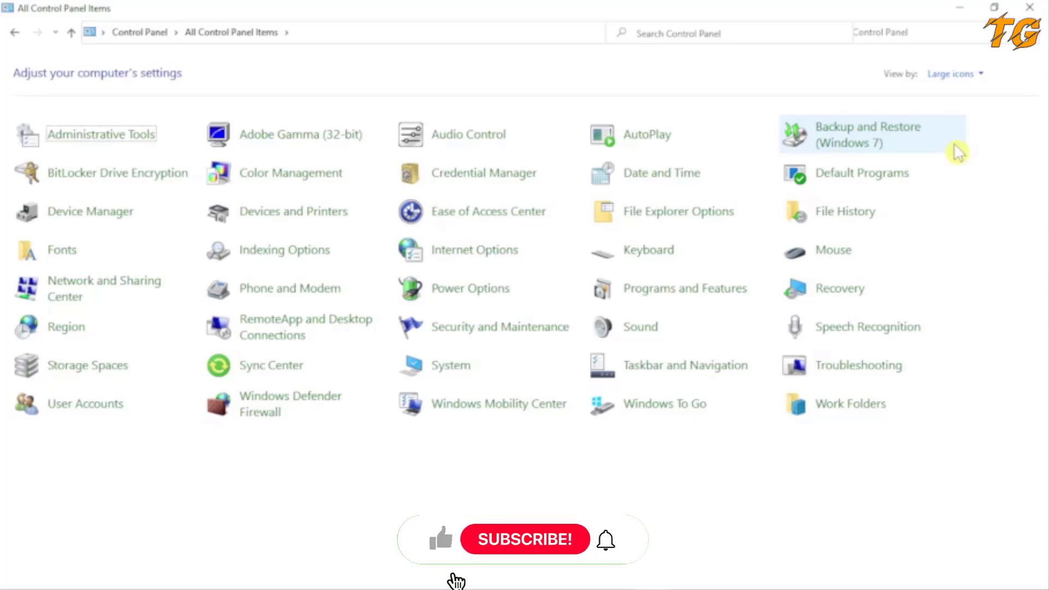
pyautogui.click(858, 151)
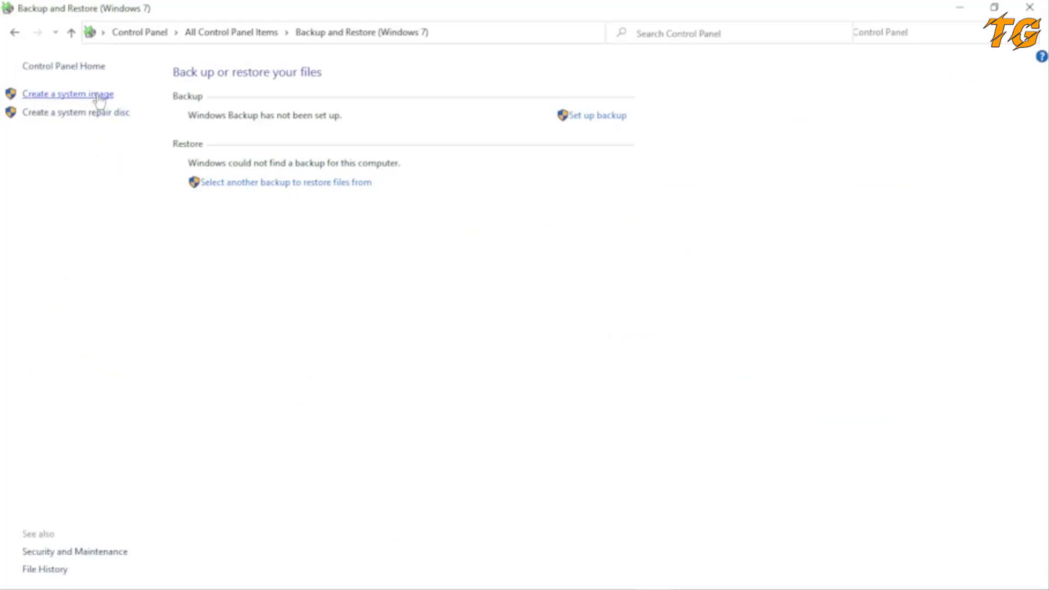
# - Create a system image of the System Reserved and C: drives, saved on the hard disk Local Disk (D:)
pyautogui.click(52, 96)
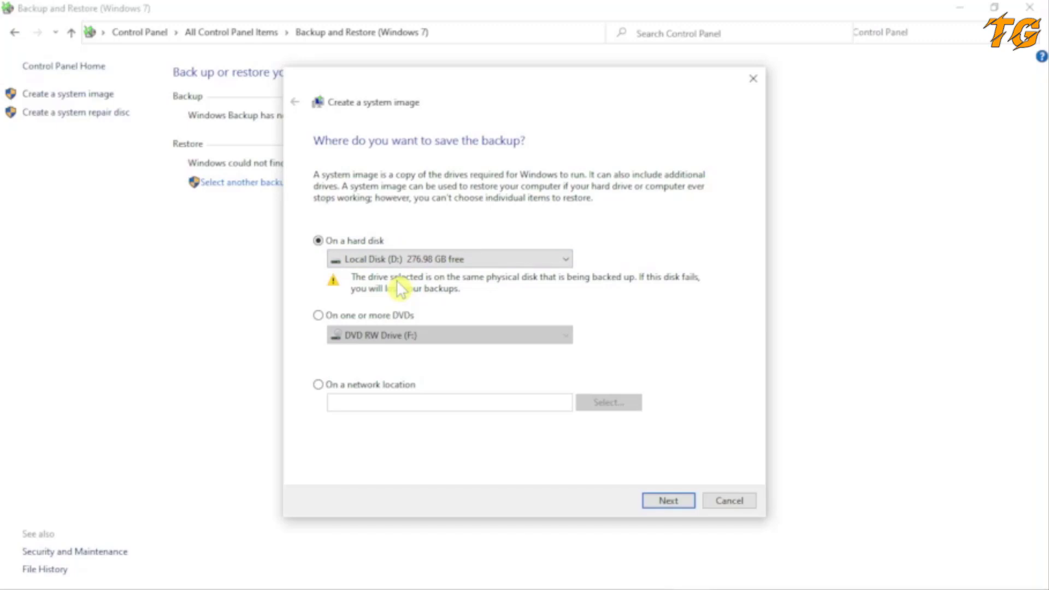
pyautogui.click(563, 260)
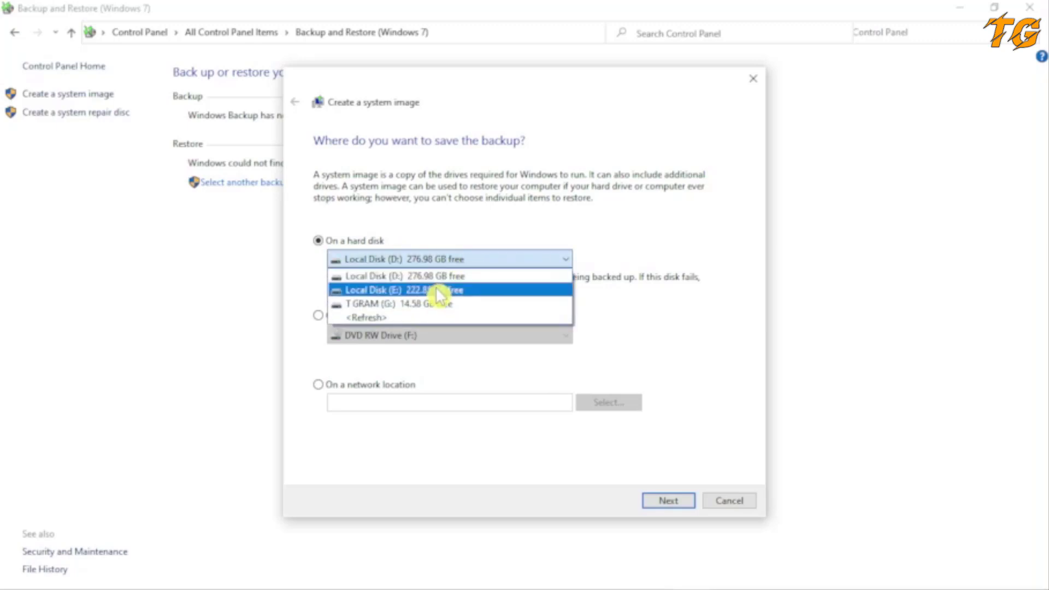
pyautogui.click(612, 258)
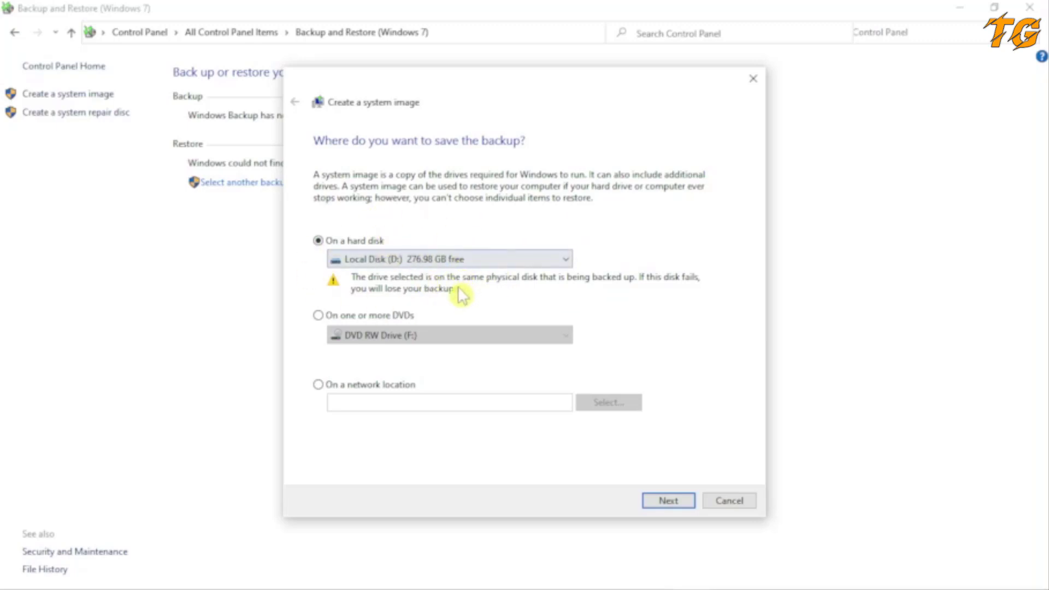
pyautogui.click(668, 500)
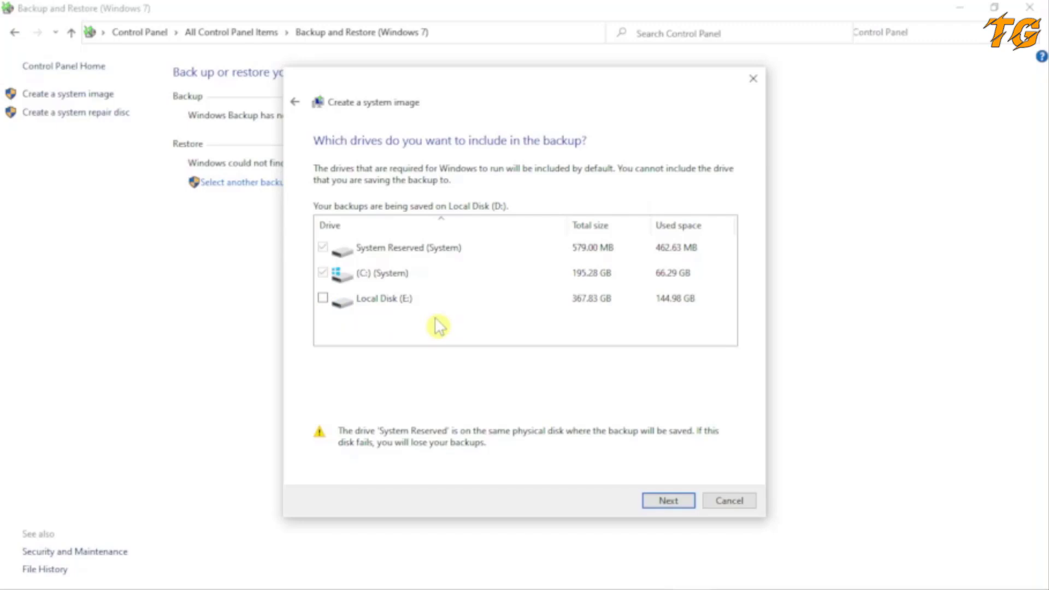
pyautogui.click(675, 507)
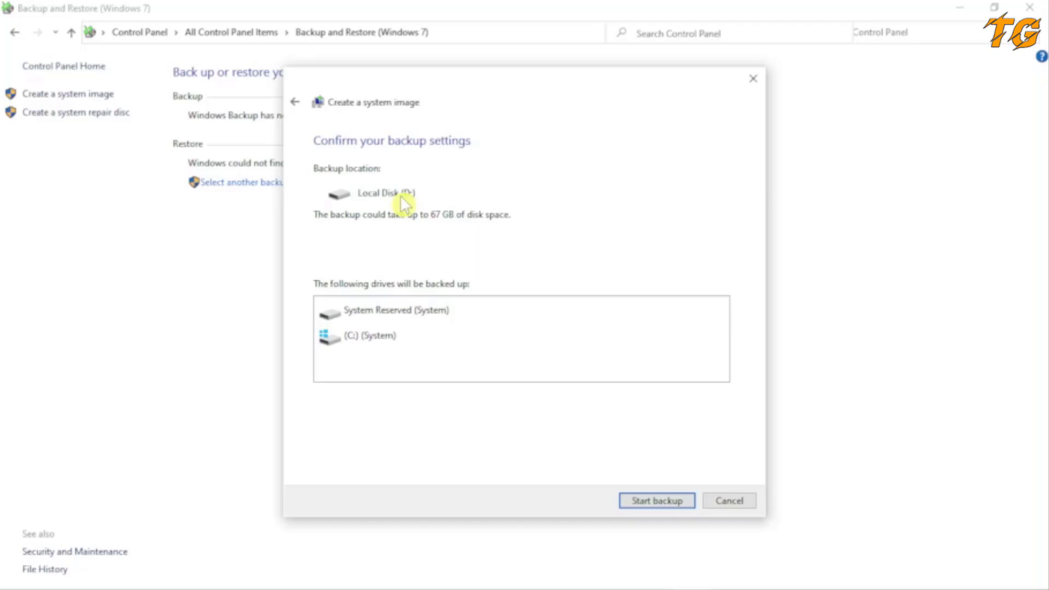
pyautogui.click(662, 510)
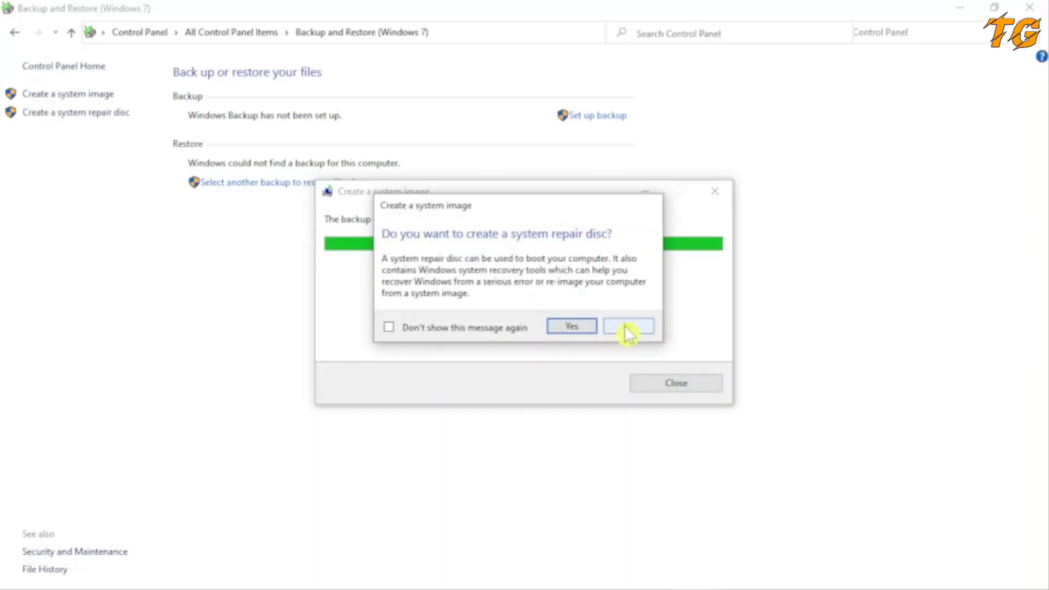
# - Decline creating a system repair disc and close the backup dialog and the Control Panel window
pyautogui.click(629, 328)
pyautogui.click(666, 388)
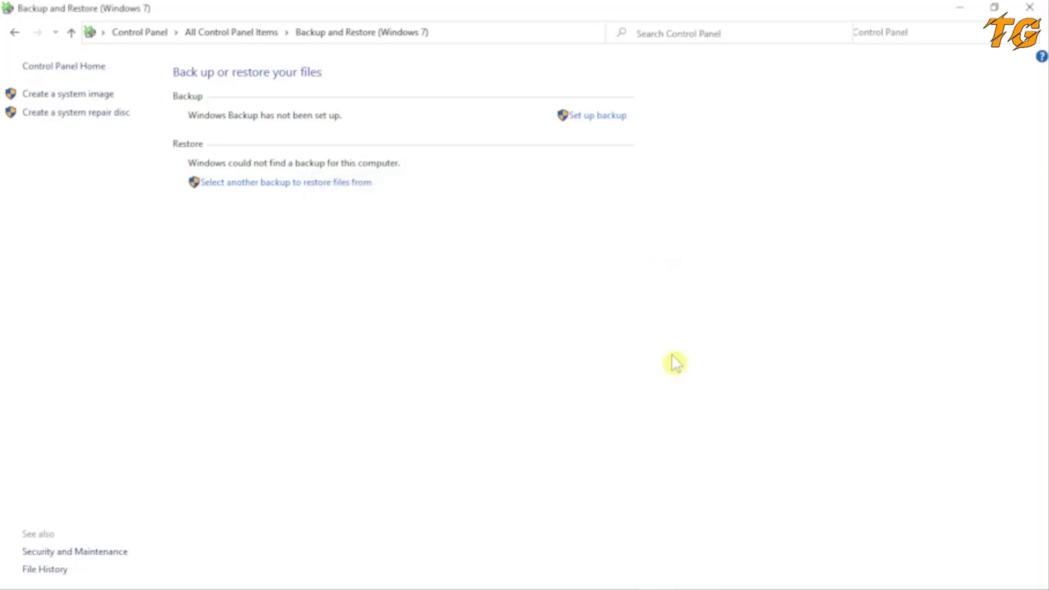
pyautogui.click(1030, 7)
# - Open the WindowsImageBackup folder on Local Disk (D:) in File Explorer, granting permanent access to it
pyautogui.moveTo(489, 585)
pyautogui.click(427, 574)
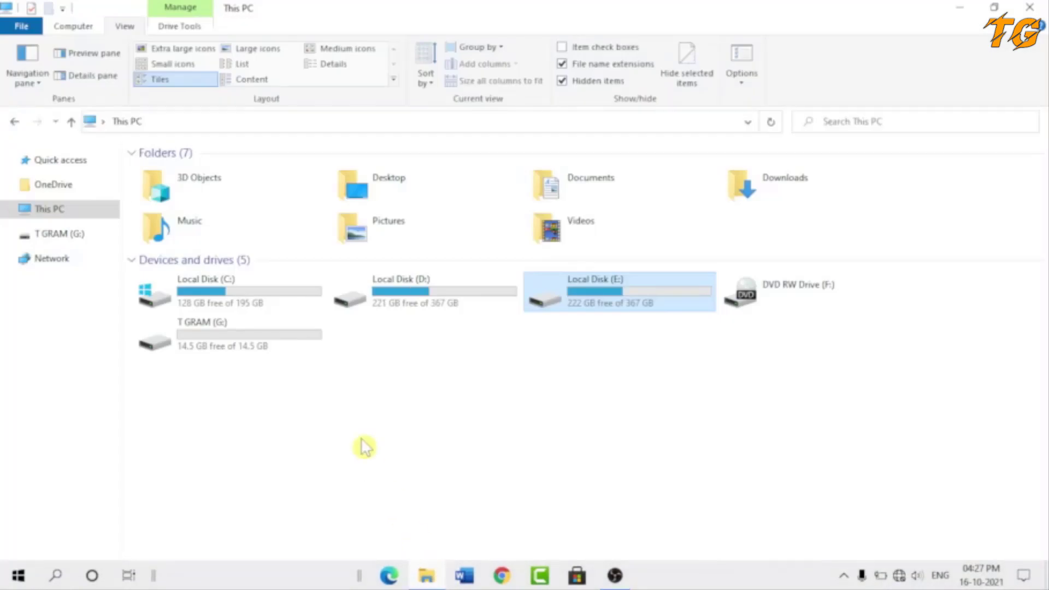
pyautogui.click(434, 309)
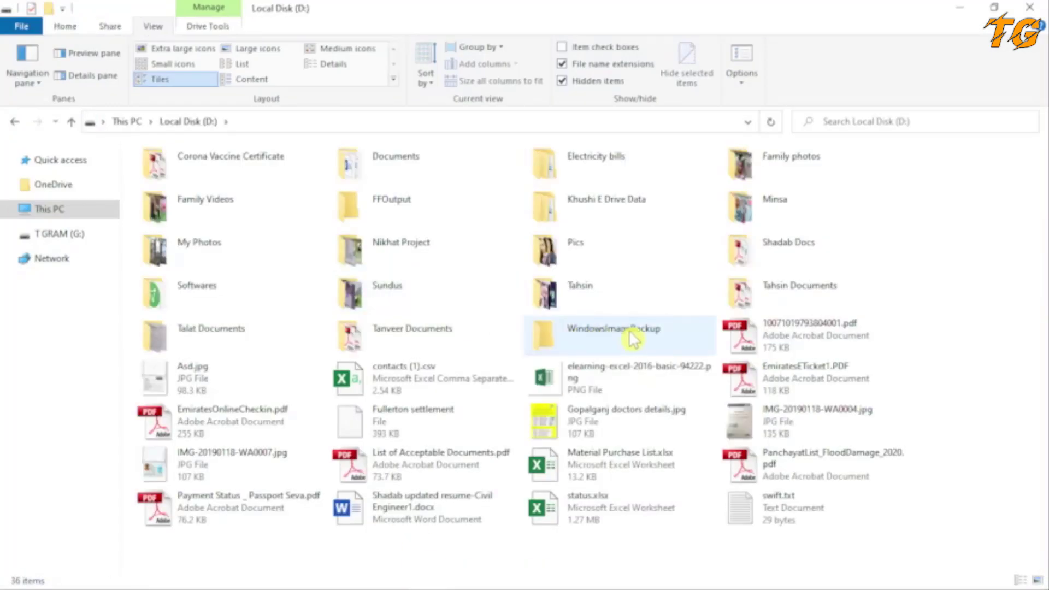
pyautogui.moveTo(601, 345)
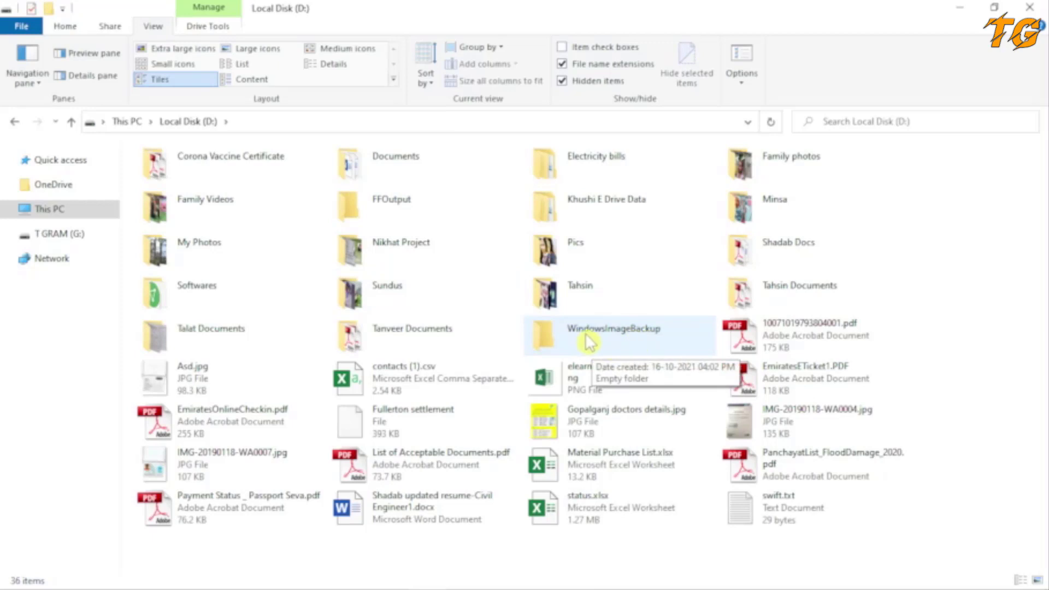
pyautogui.doubleClick(595, 343)
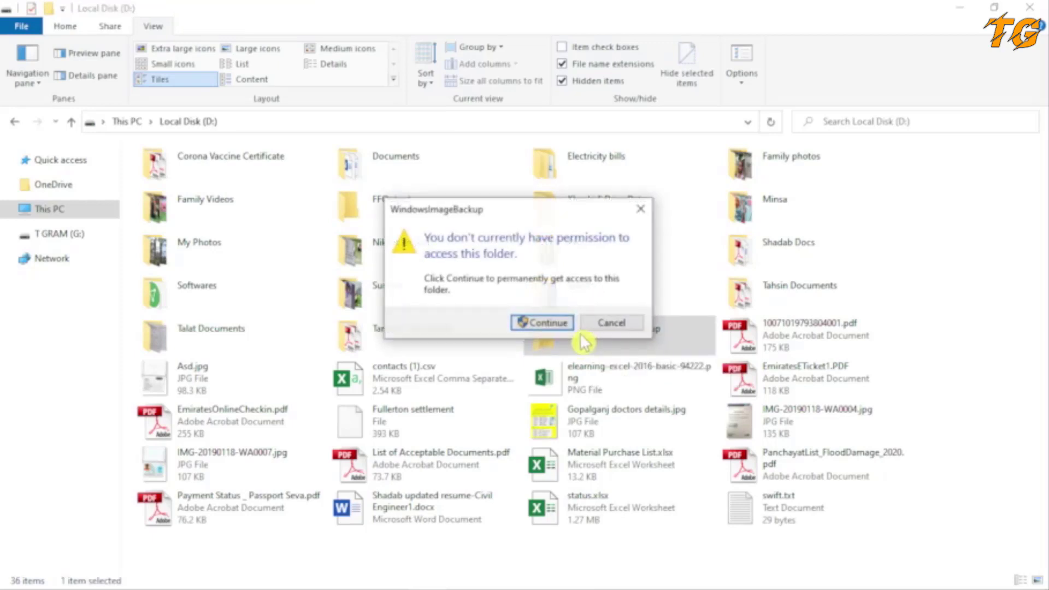
pyautogui.click(558, 326)
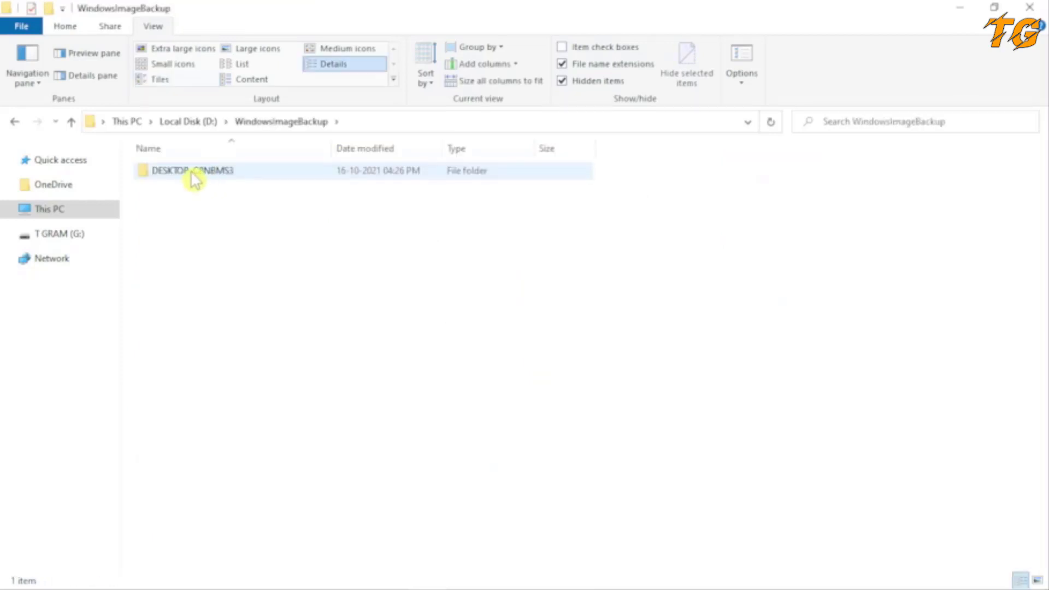
# - Examine the WindowsImageBackup folder on Local Disk (D:) and the T GRAM (G:) USB drive in This PC
pyautogui.click(63, 214)
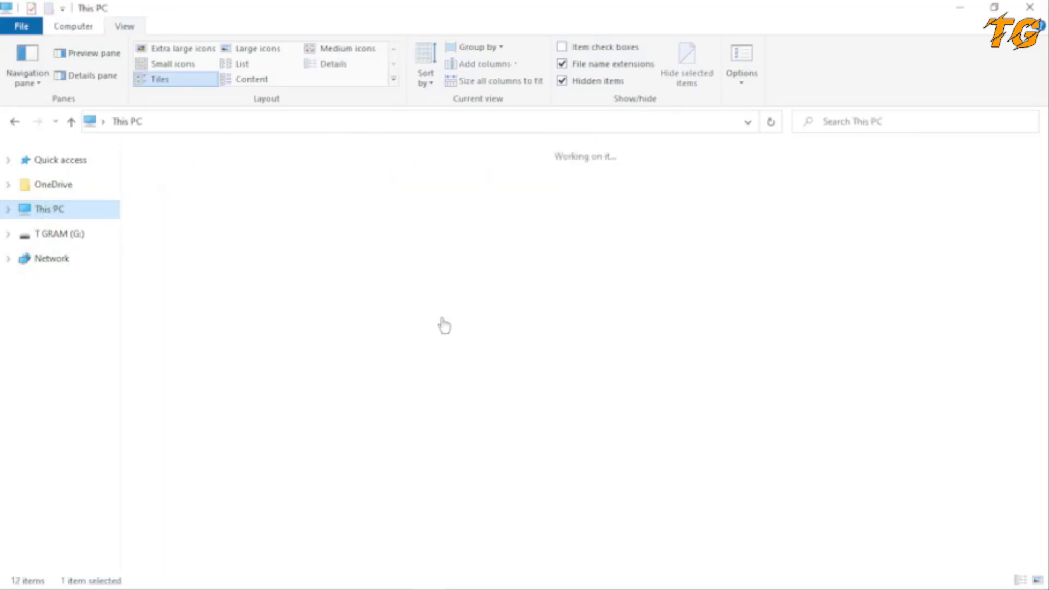
pyautogui.click(458, 304)
pyautogui.doubleClick(458, 304)
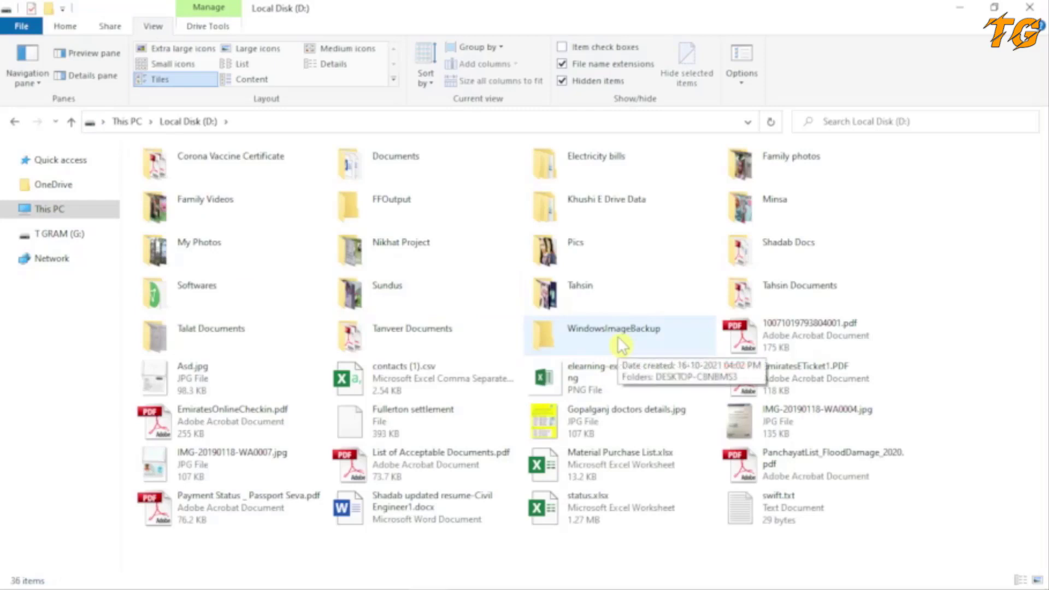
pyautogui.click(61, 216)
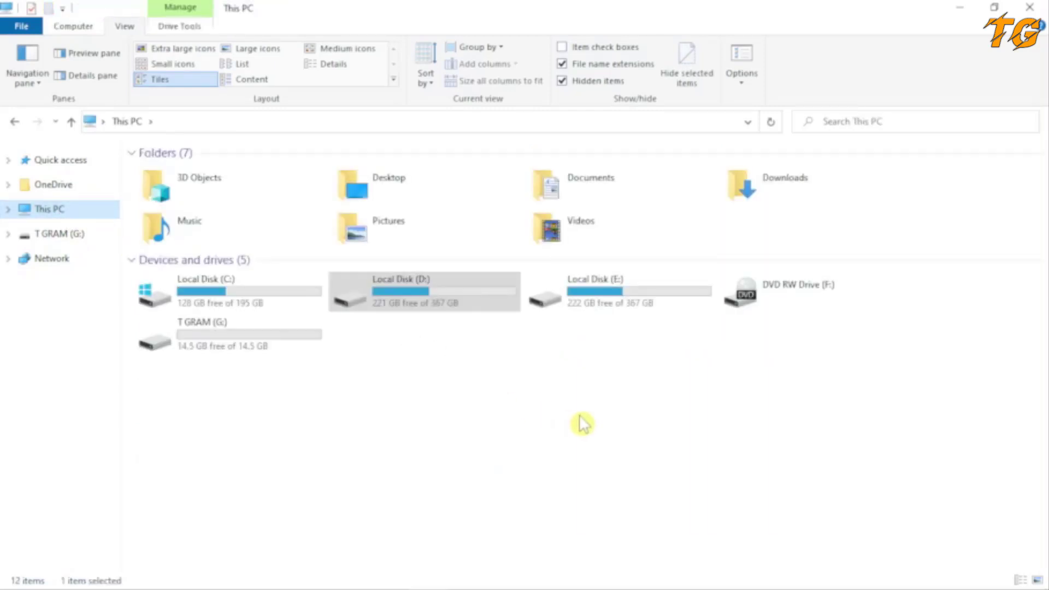
pyautogui.doubleClick(447, 314)
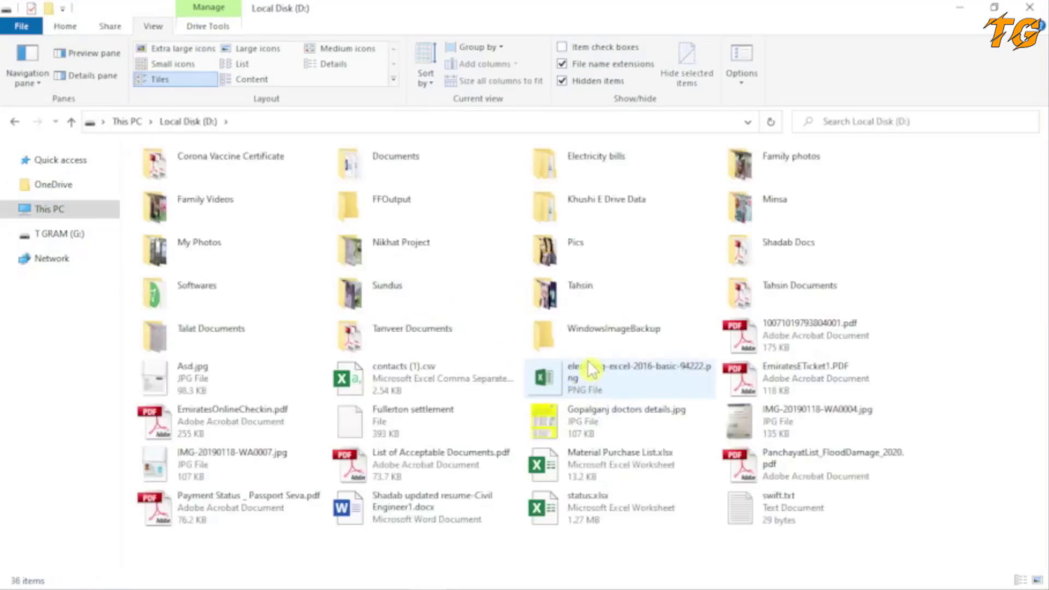
pyautogui.click(592, 344)
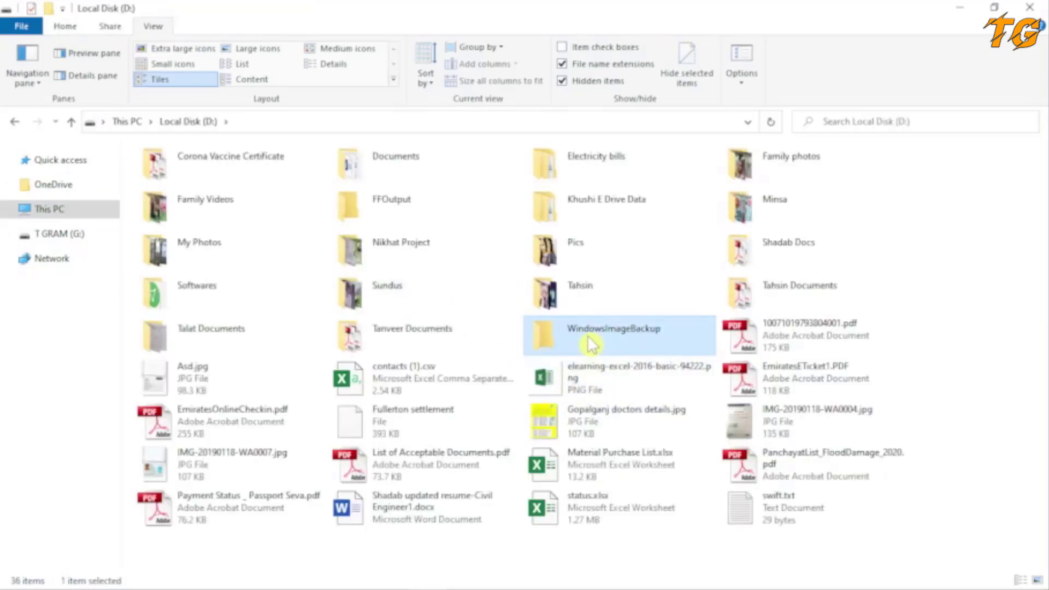
pyautogui.click(55, 209)
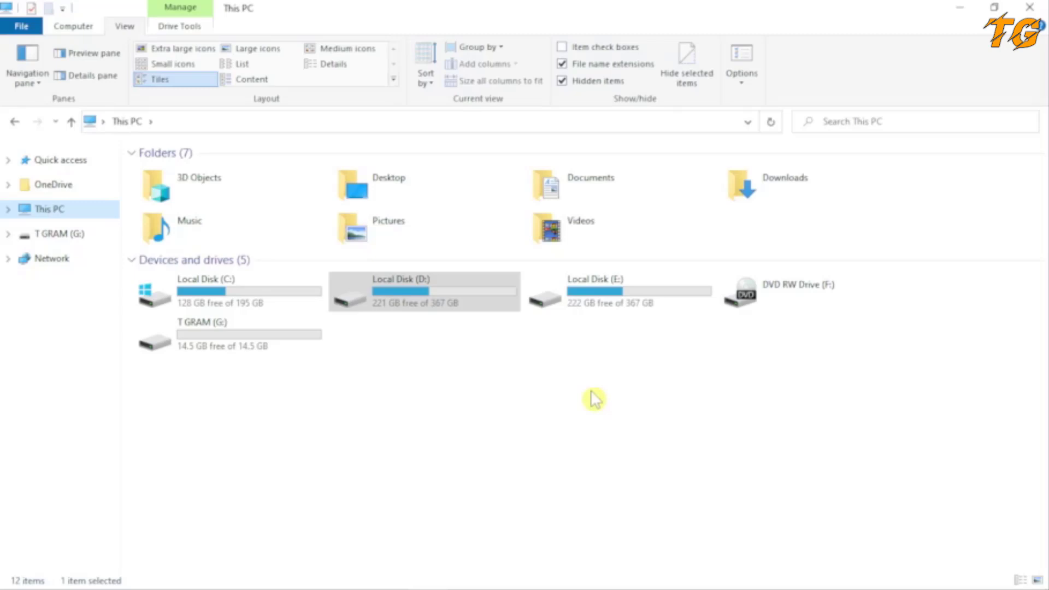
pyautogui.click(236, 349)
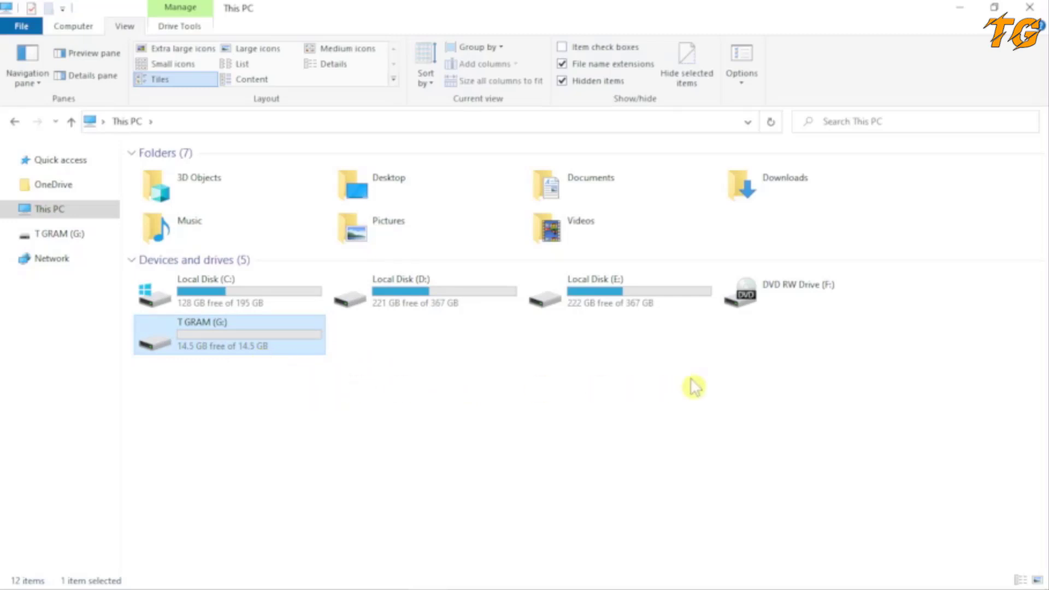
# - Start creating a recovery drive from Recovery in Control Panel, with system files backed up to it
pyautogui.press('super+r')
pyautogui.press('Return')
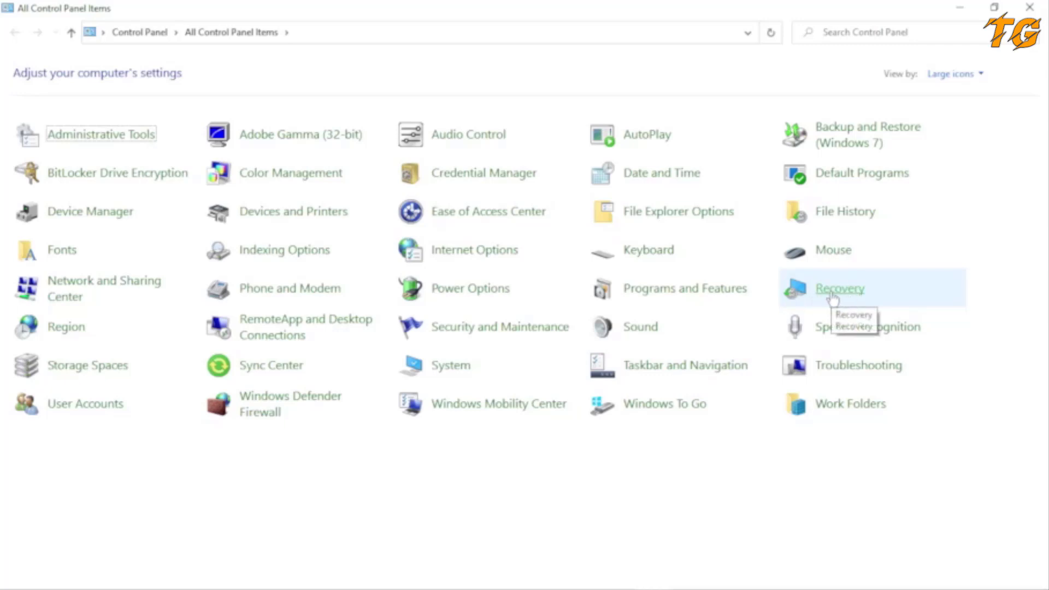
pyautogui.click(830, 294)
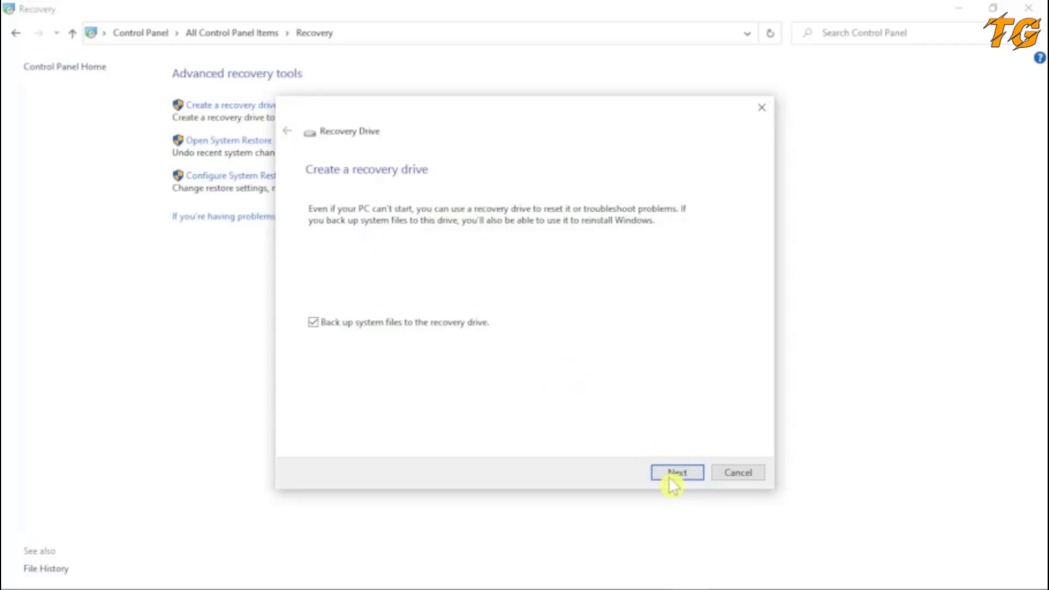
pyautogui.click(675, 484)
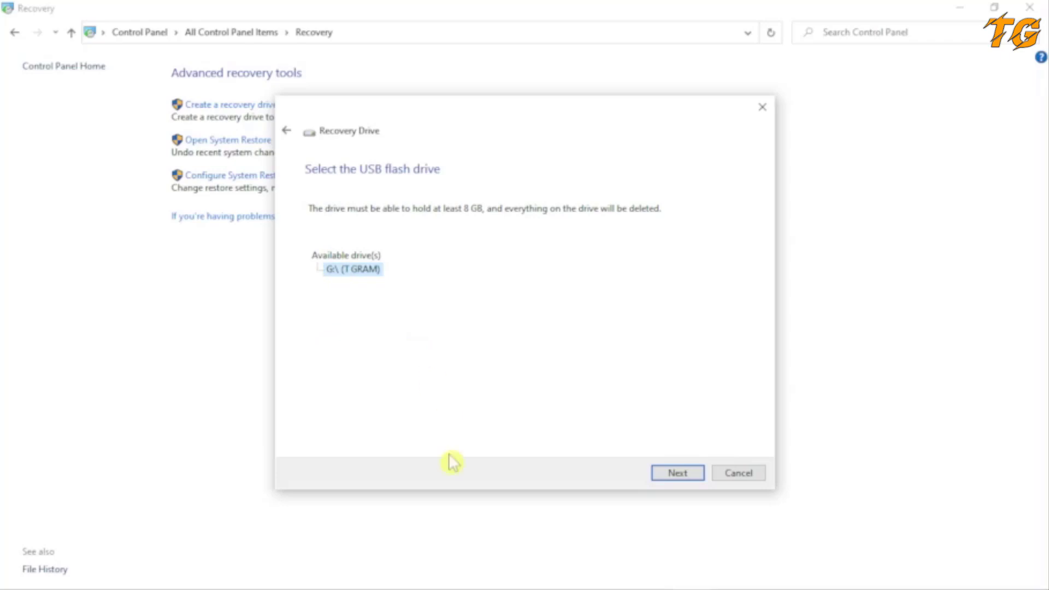
# - Check the T GRAM (G:) drive in This PC and return to the Recovery Drive wizard
pyautogui.click(430, 576)
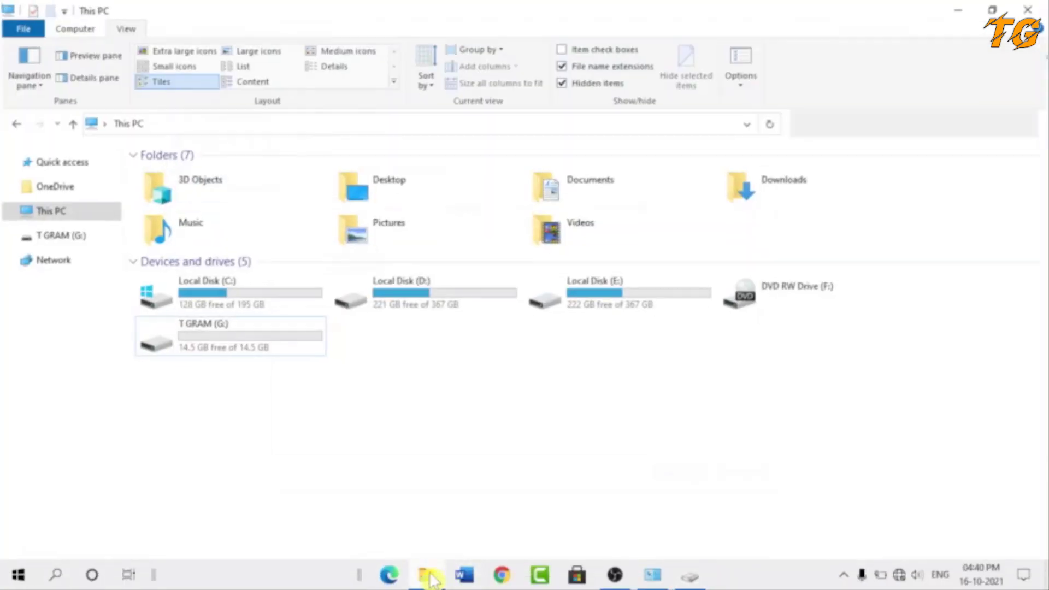
pyautogui.click(249, 354)
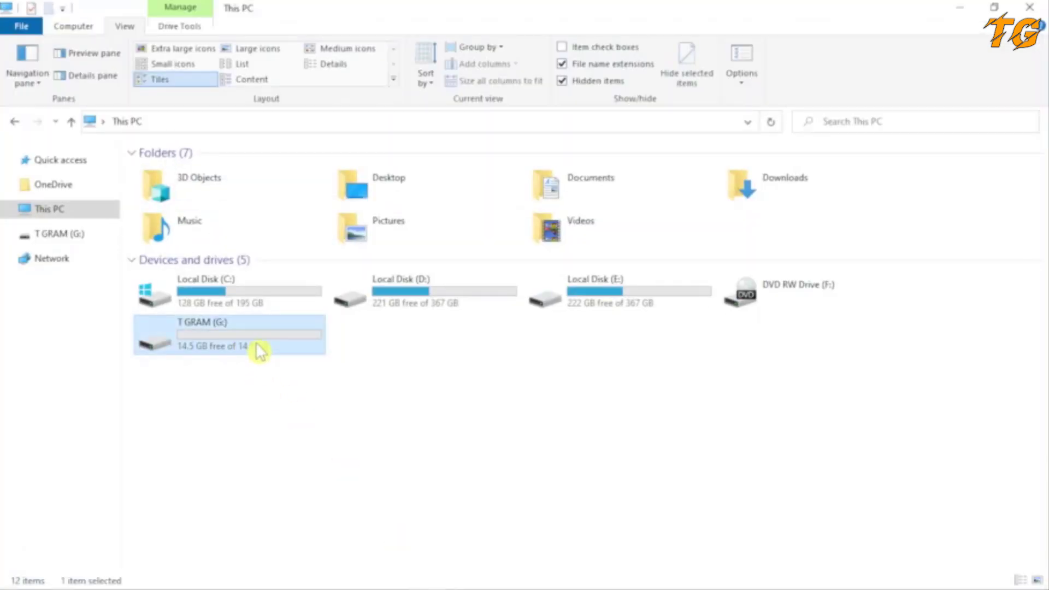
pyautogui.click(690, 577)
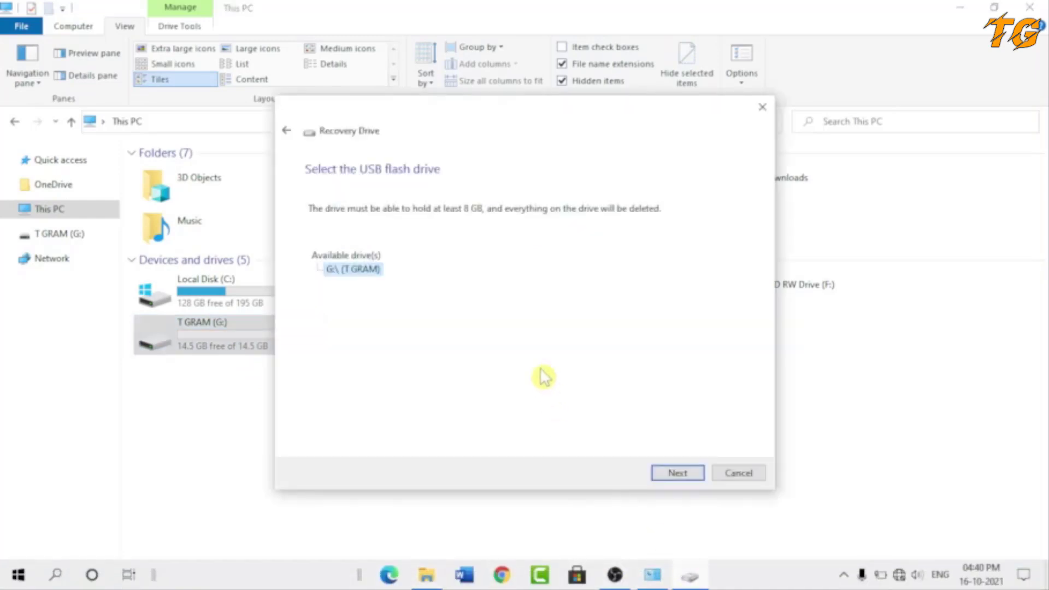
# - Create the recovery drive on the USB flash drive G:\ (T GRAM) and finish the wizard
pyautogui.click(678, 474)
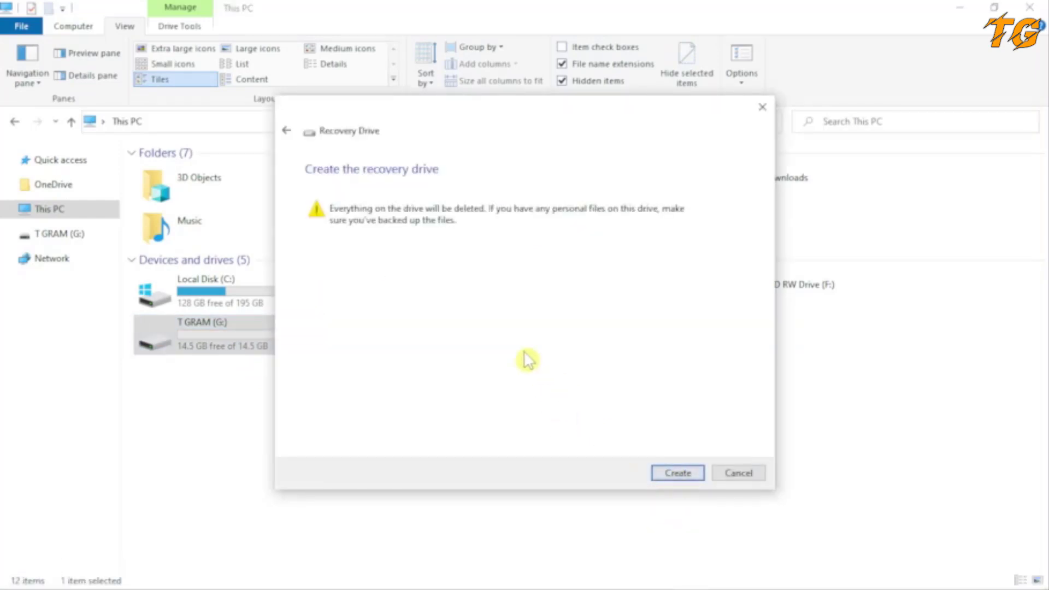
pyautogui.click(676, 474)
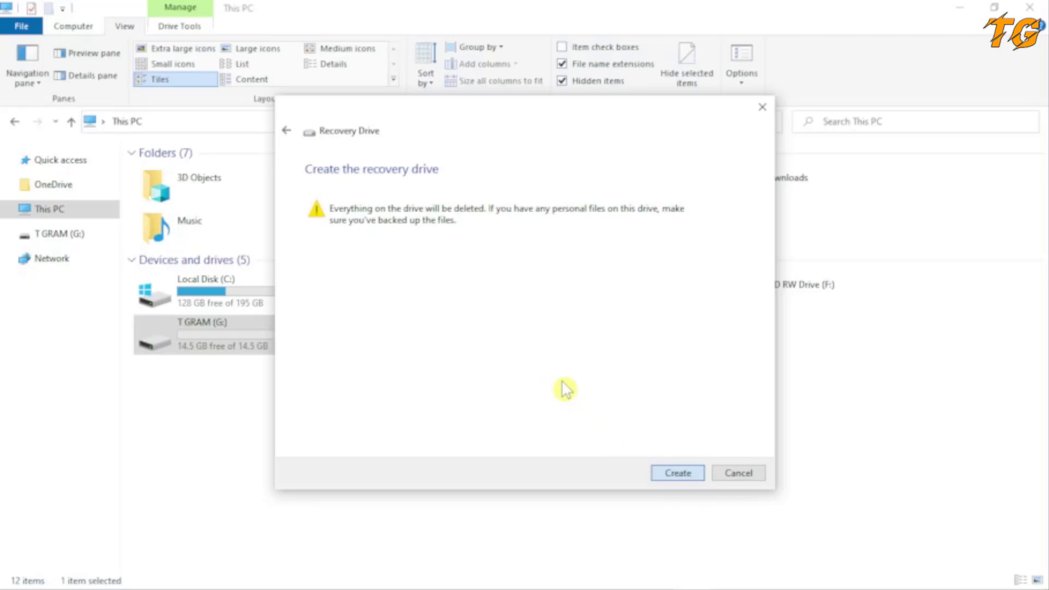
pyautogui.click(676, 474)
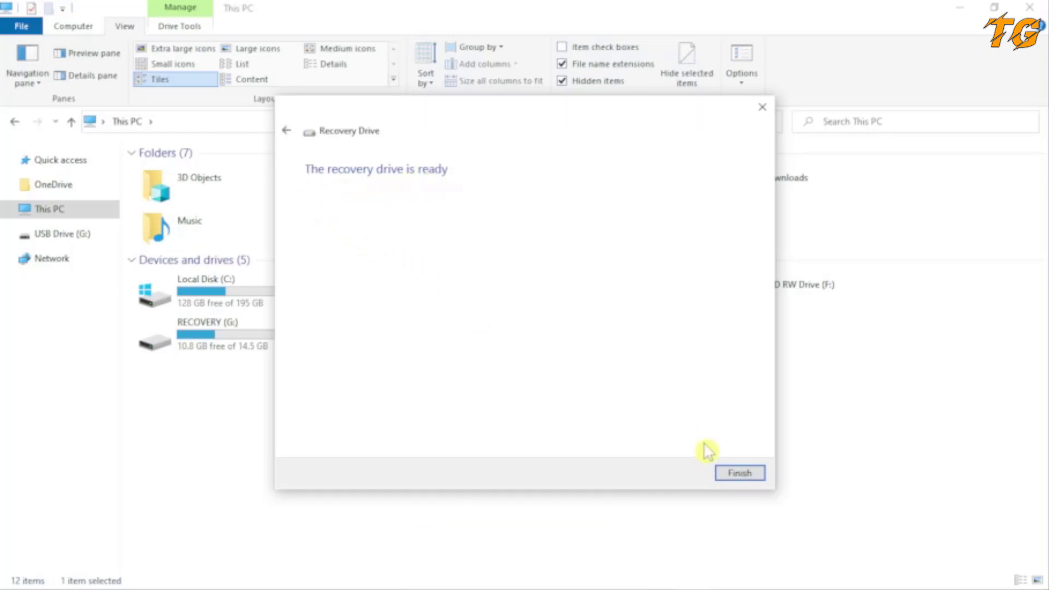
pyautogui.click(739, 475)
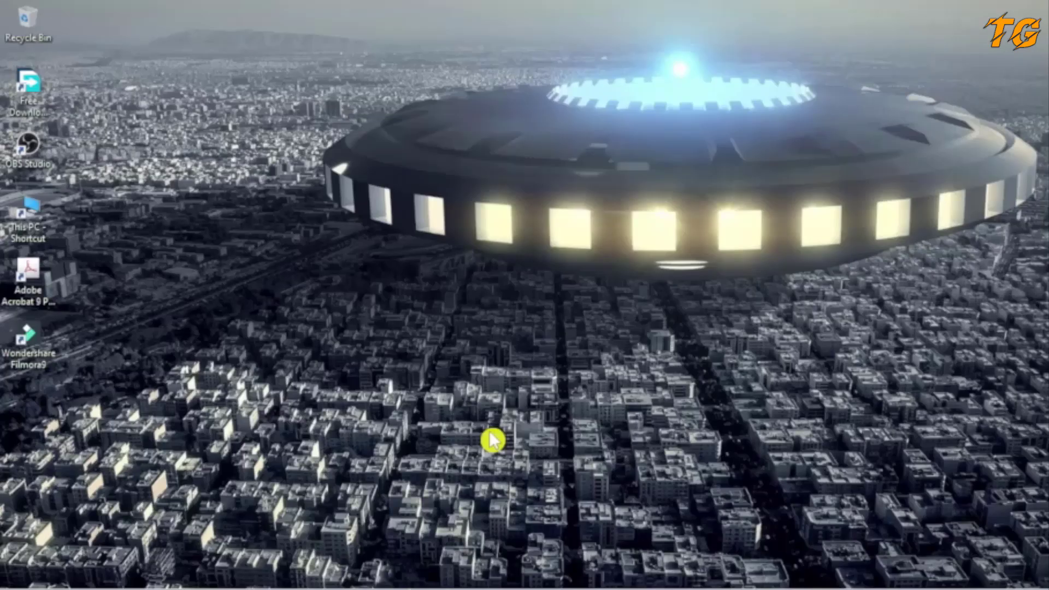
# - Refresh the desktop and permanently delete the Adobe Acrobat 9 and Wondershare Filmora9 shortcuts from it
pyautogui.rightClick(324, 266)
pyautogui.click(348, 328)
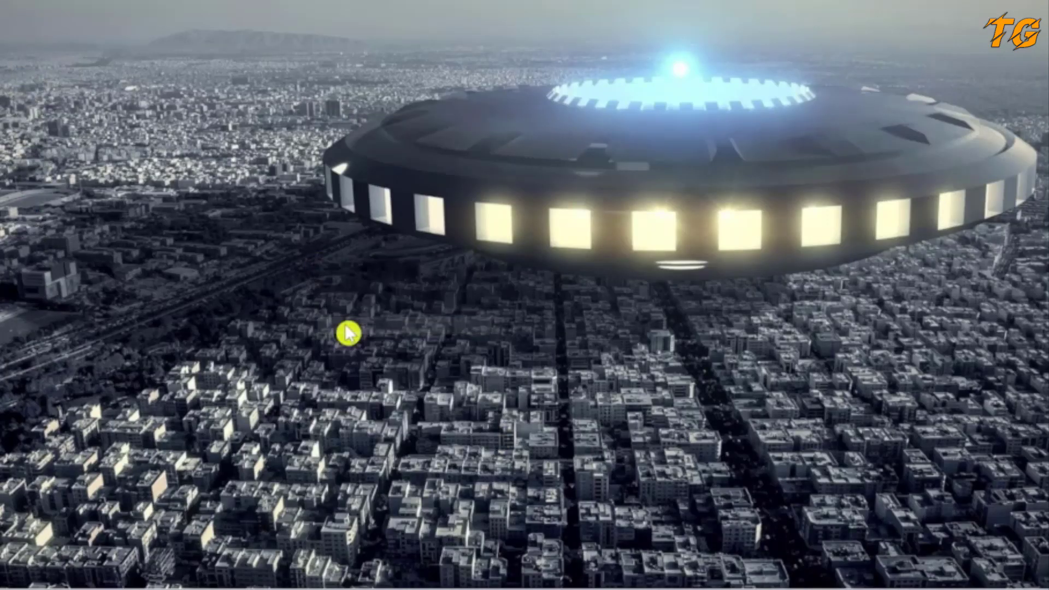
pyautogui.moveTo(125, 409); pyautogui.dragTo(34, 285)
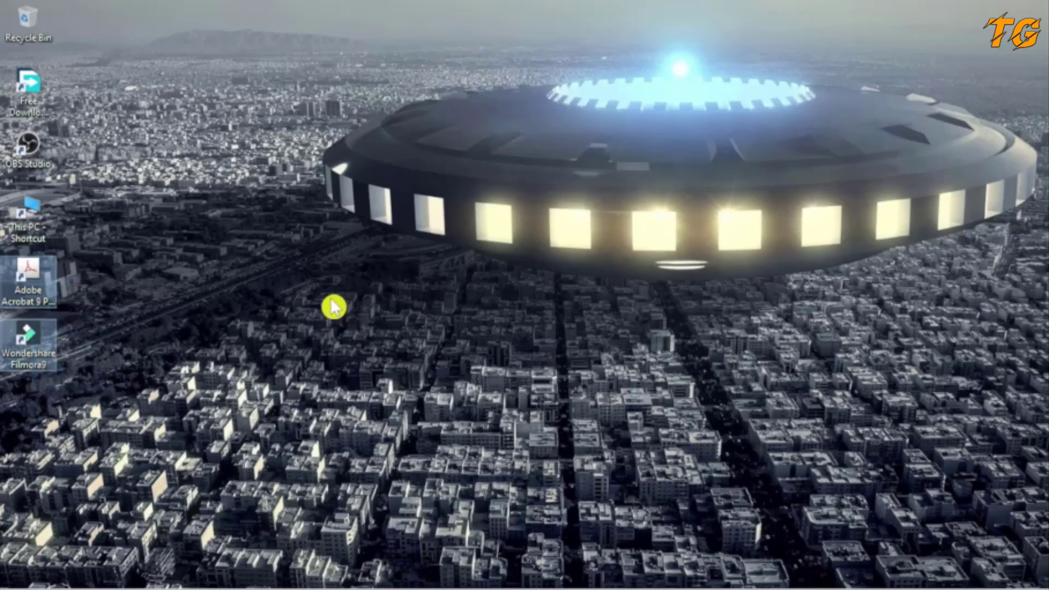
pyautogui.hotkey('shift', 'Delete')
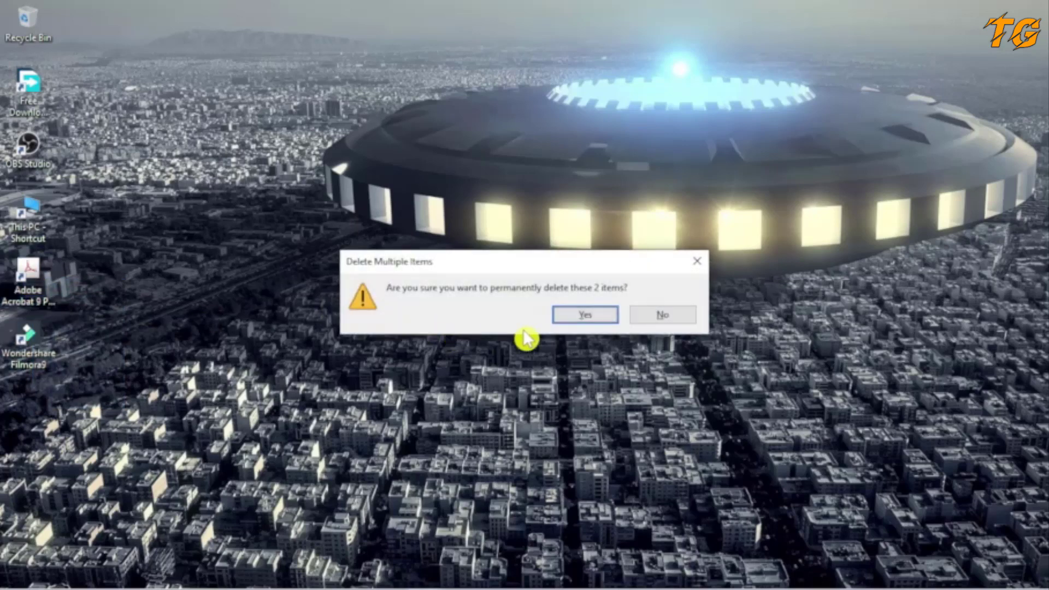
pyautogui.click(571, 313)
# - Check the contents of the Recycle Bin for the deleted shortcuts and close its window
pyautogui.click(42, 39)
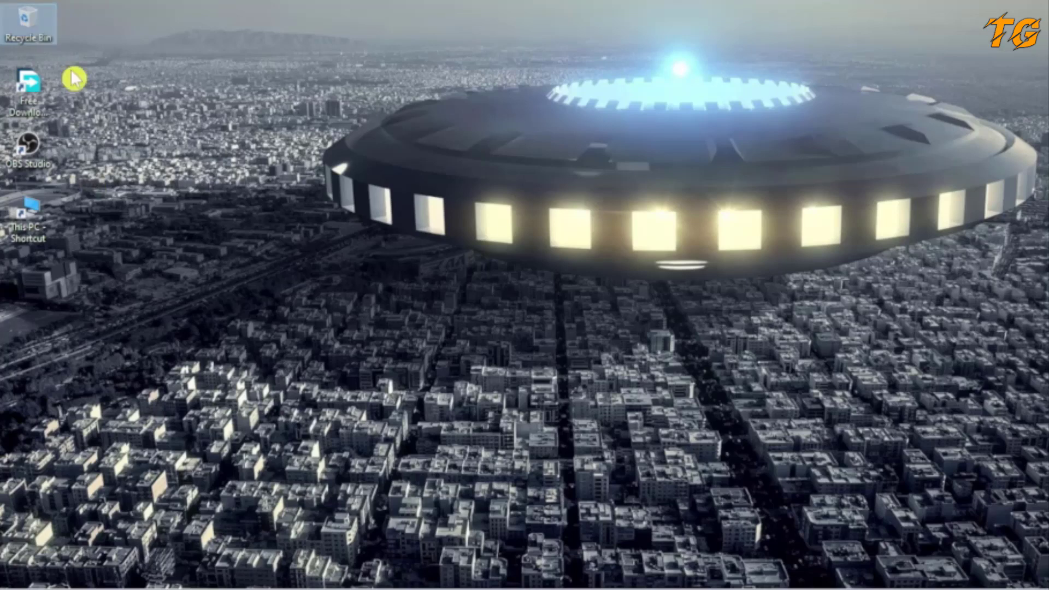
pyautogui.doubleClick(34, 32)
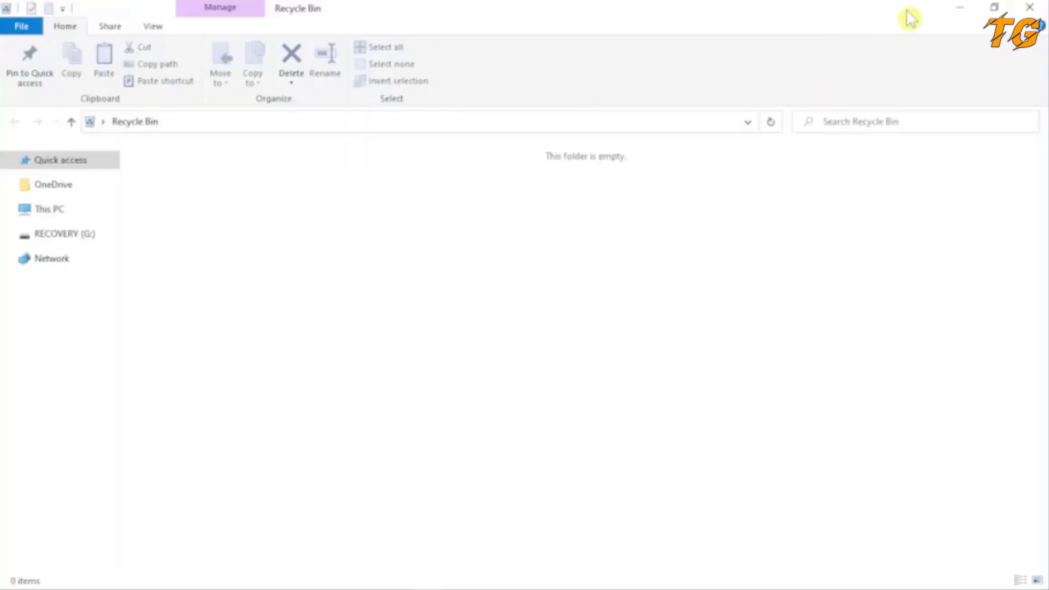
pyautogui.click(1034, 7)
# - Change the desktop background to the teal picture with mathematical diagrams in the personalization settings
pyautogui.rightClick(285, 193)
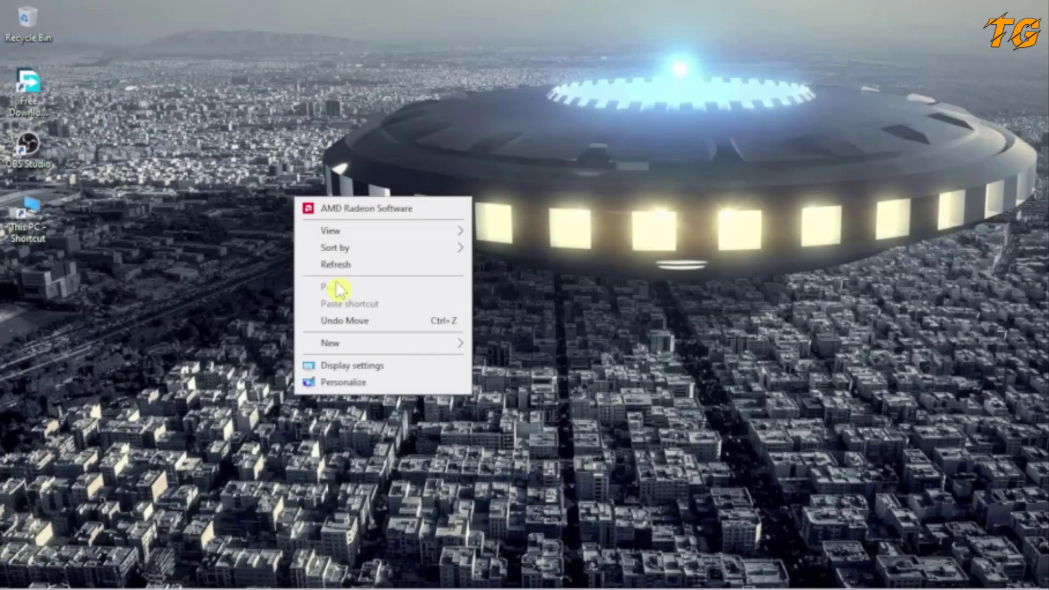
pyautogui.click(359, 382)
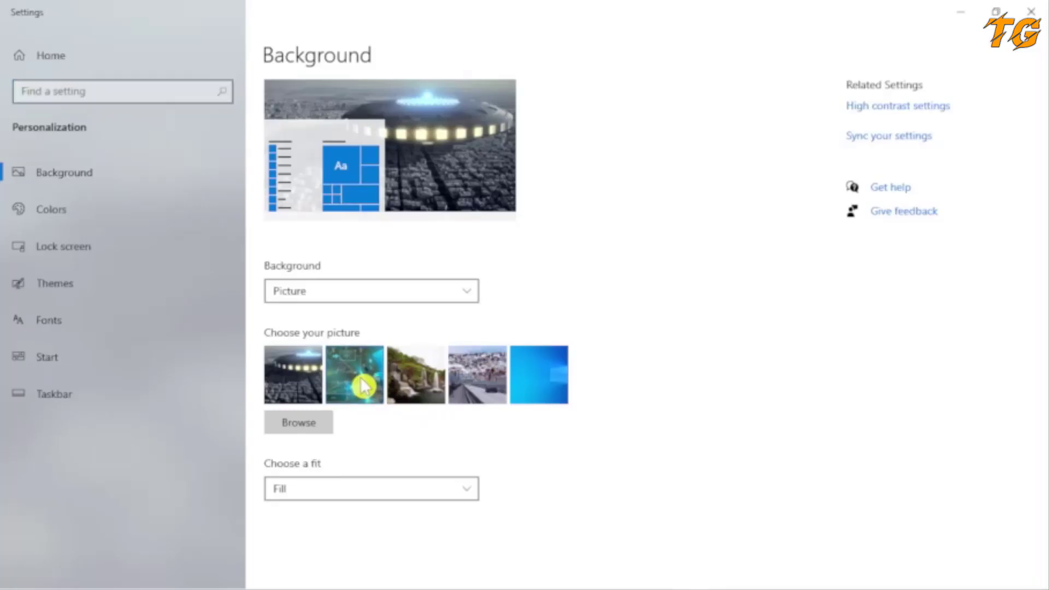
pyautogui.click(361, 385)
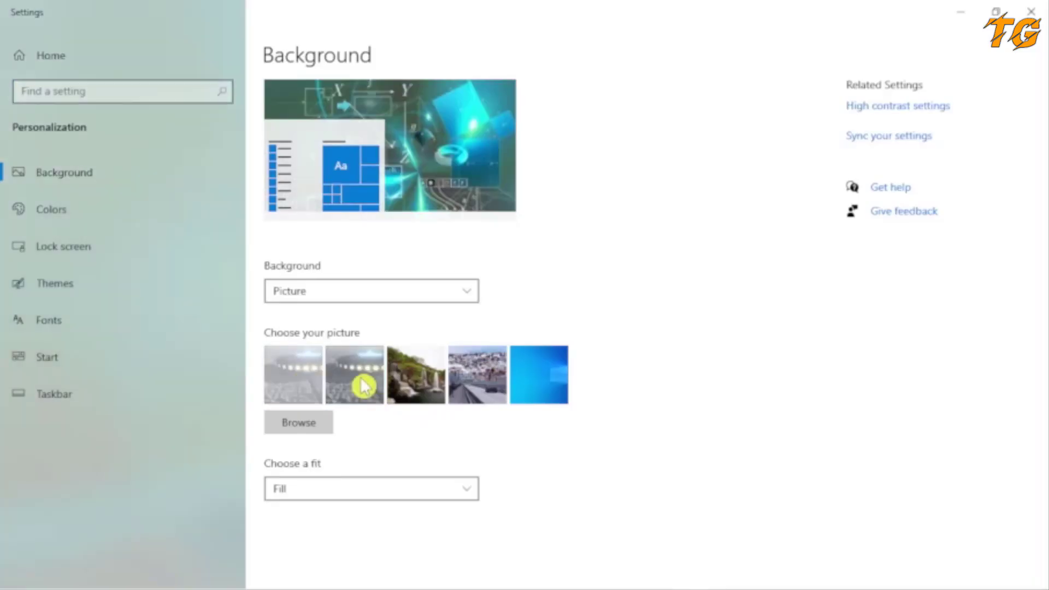
# - Set the Windows color mode to Dark in the personalization settings and refresh the desktop
pyautogui.click(67, 222)
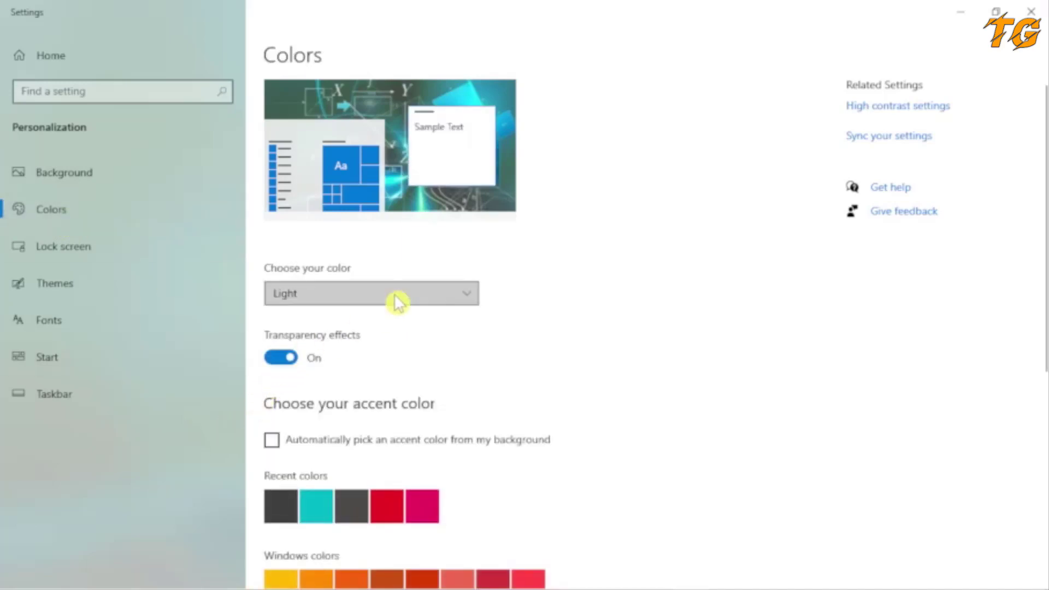
pyautogui.click(397, 303)
pyautogui.click(328, 318)
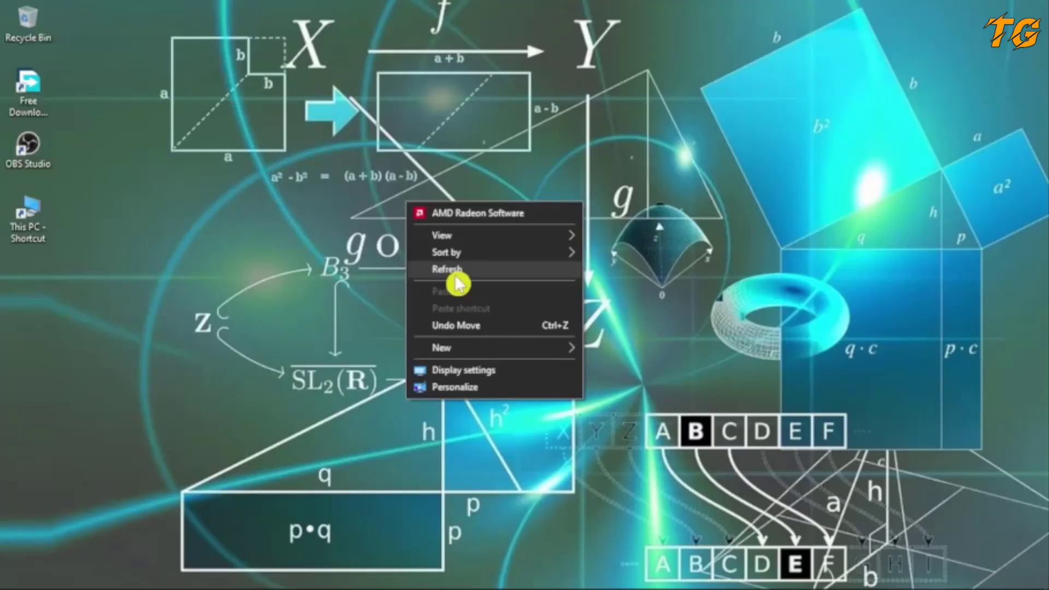
pyautogui.click(455, 274)
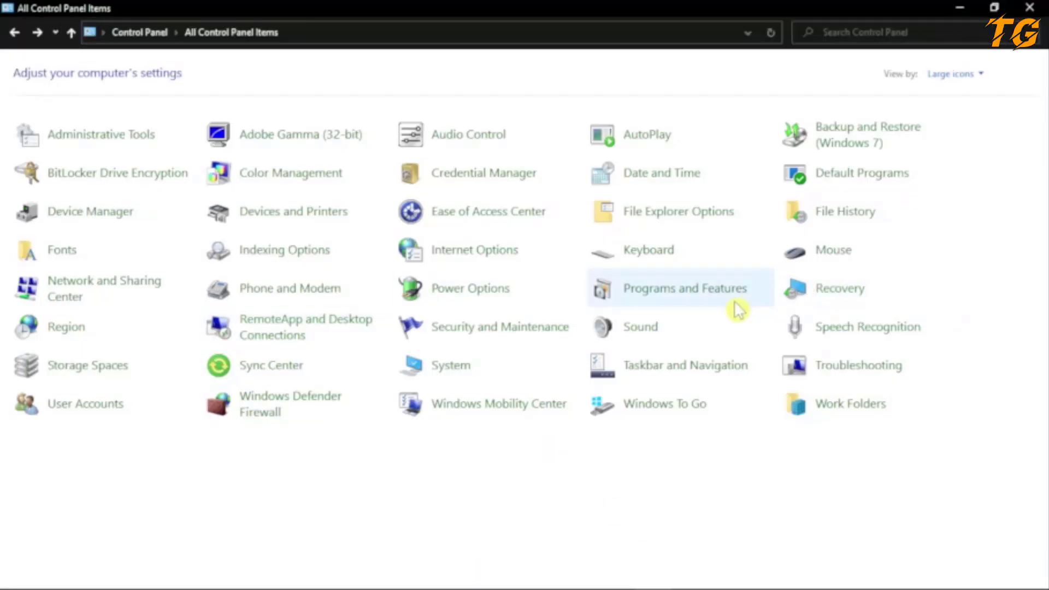
# - Start uninstalling Apowersoft Watermark Remover V1.4.13 from Programs and Features in Control Panel
pyautogui.click(676, 296)
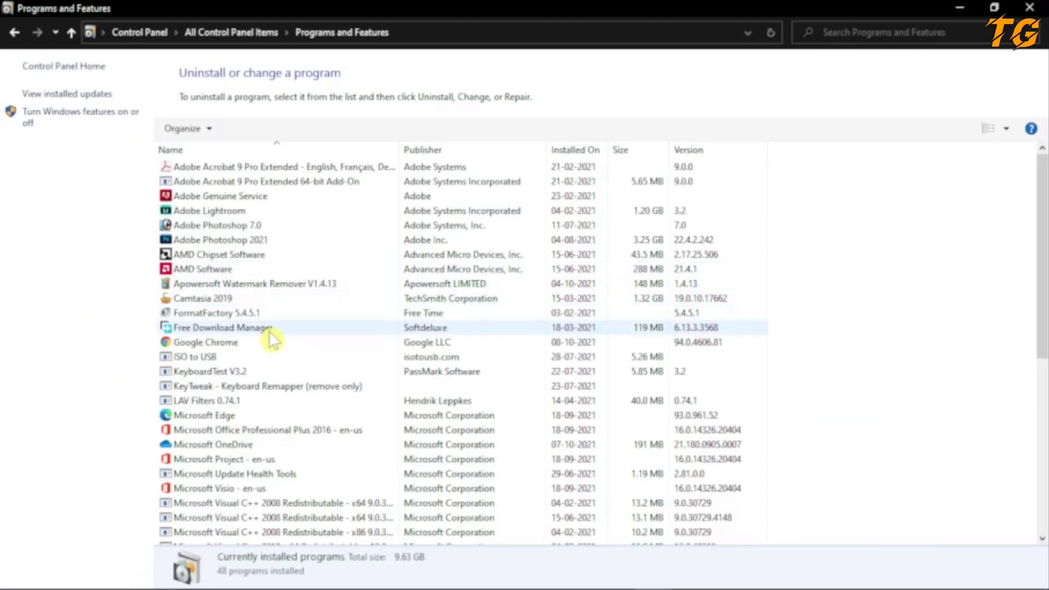
pyautogui.click(240, 284)
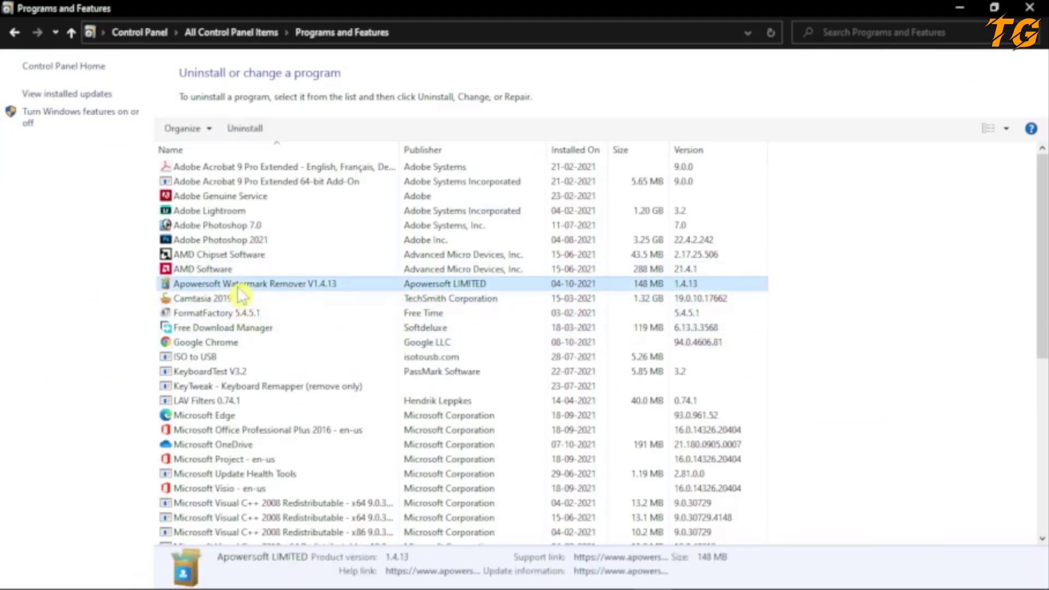
pyautogui.click(245, 129)
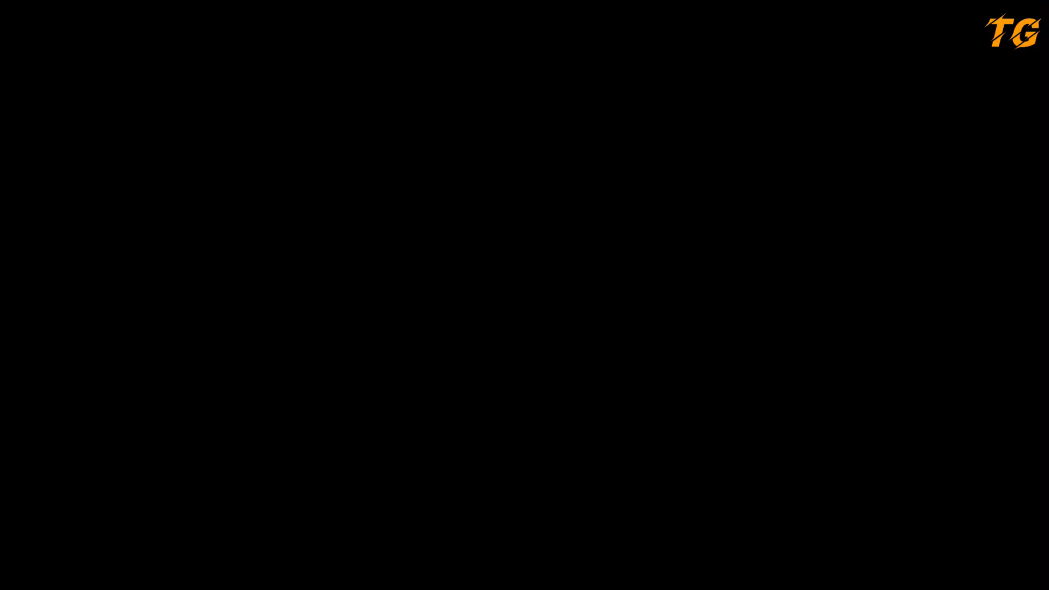